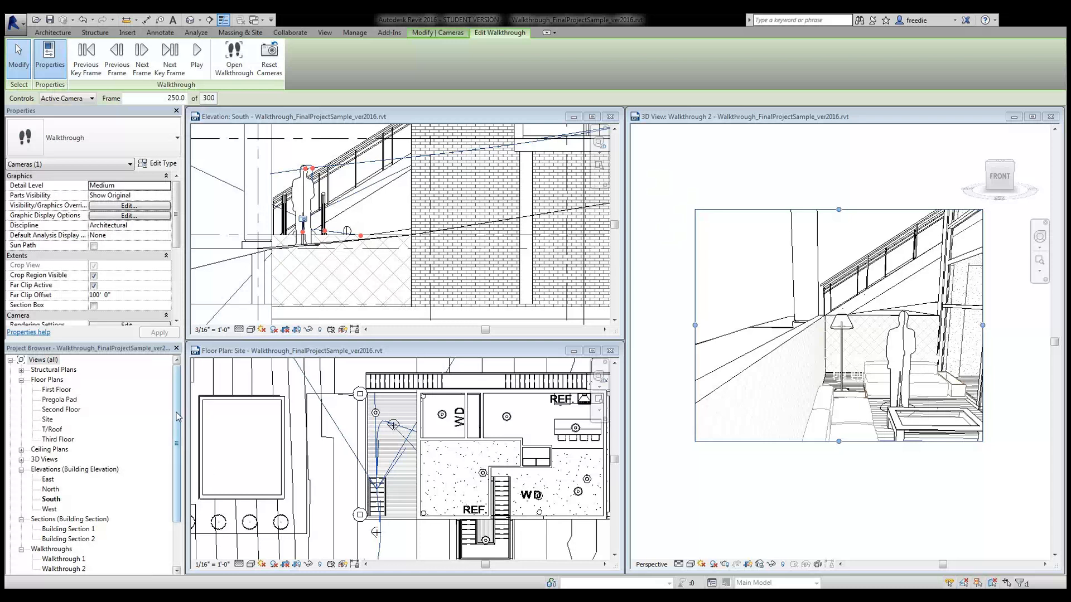
# - Select Walkthrough 2 in the Project Browser, activate its 3D view and zoom all views to fit (ZA)
pyautogui.moveTo(177, 417); pyautogui.dragTo(174, 441)
pyautogui.click(66, 542)
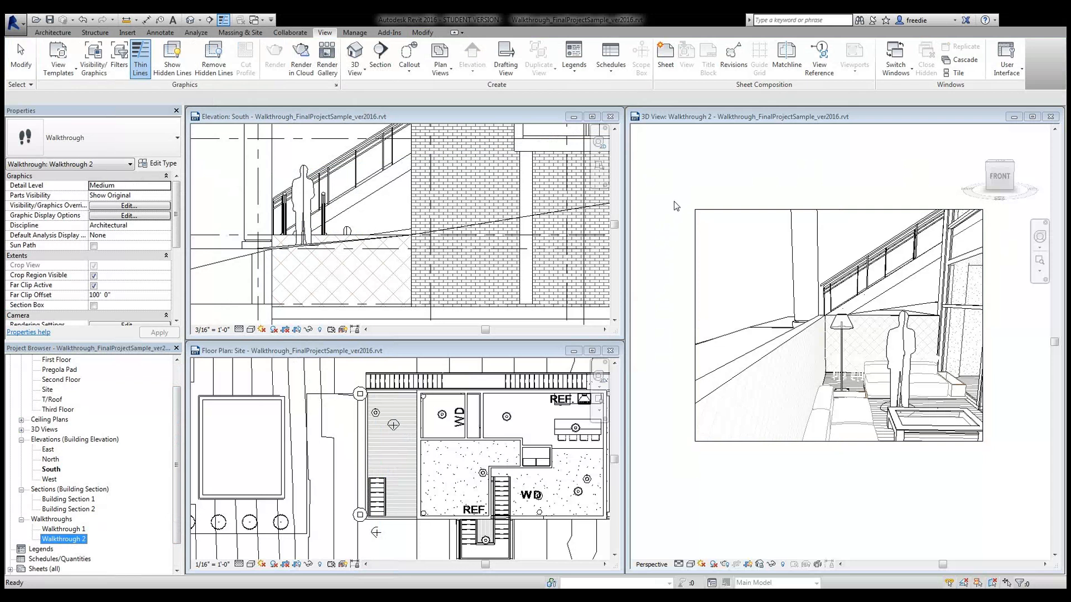
pyautogui.click(727, 163)
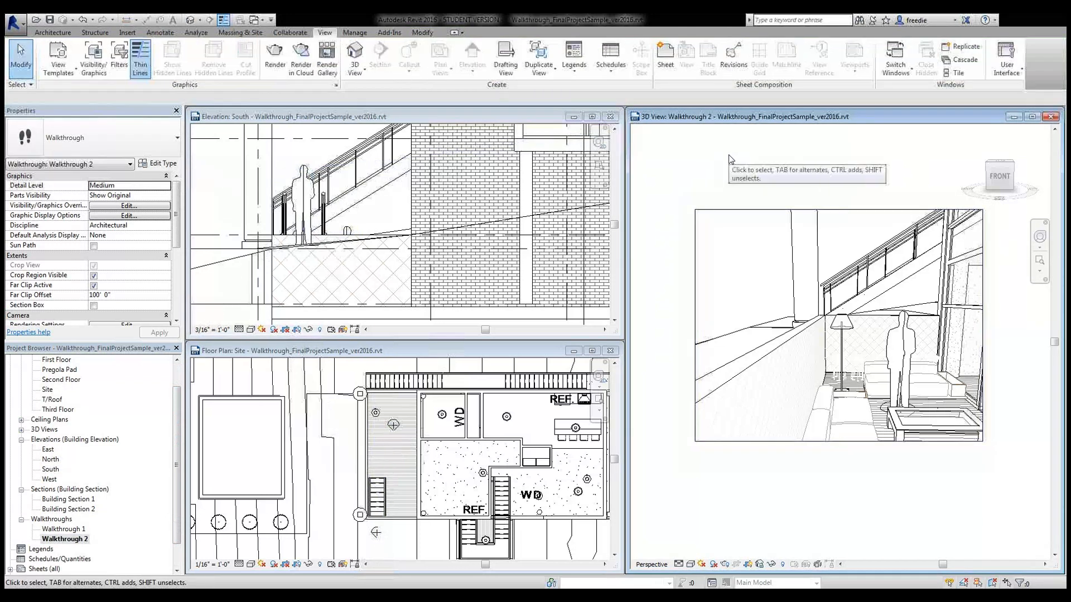
pyautogui.press('z')
pyautogui.press('a')
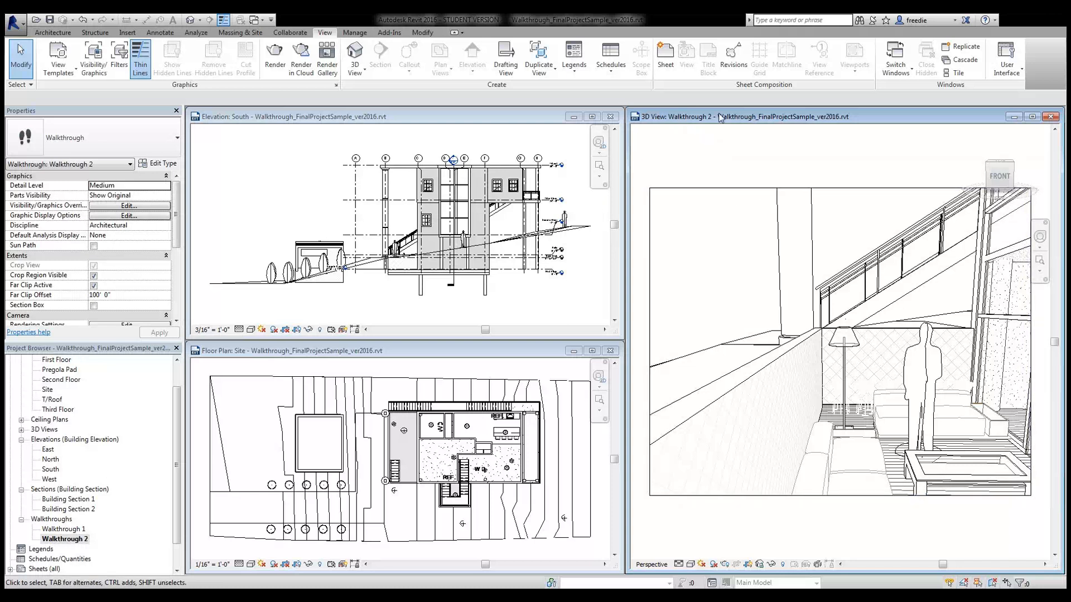
# - Select the walkthrough camera, start Edit Walkthrough and jump to frame 1
pyautogui.click(722, 189)
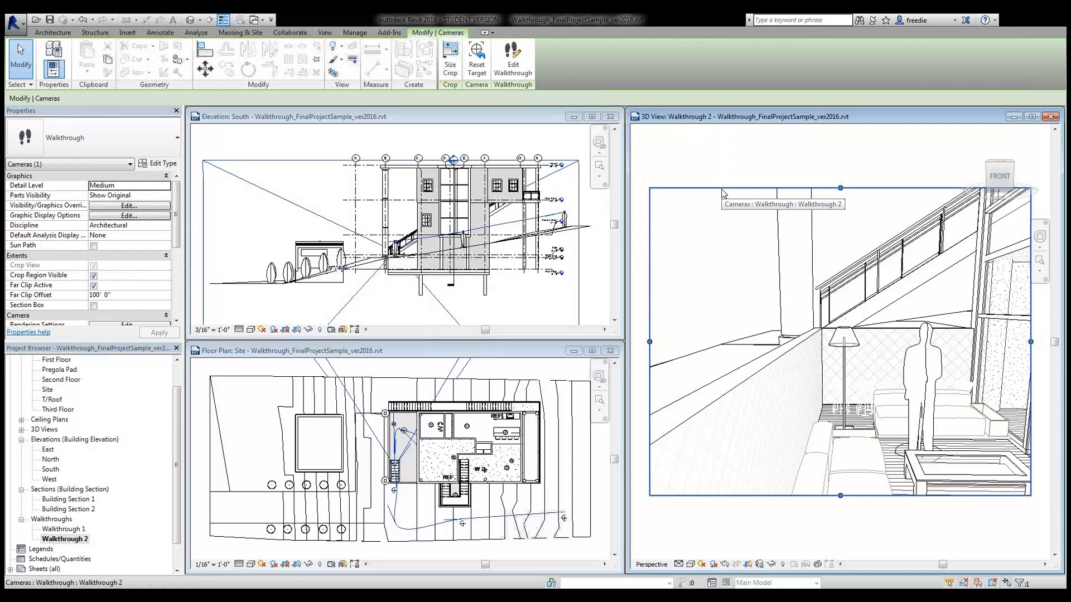
pyautogui.click(513, 62)
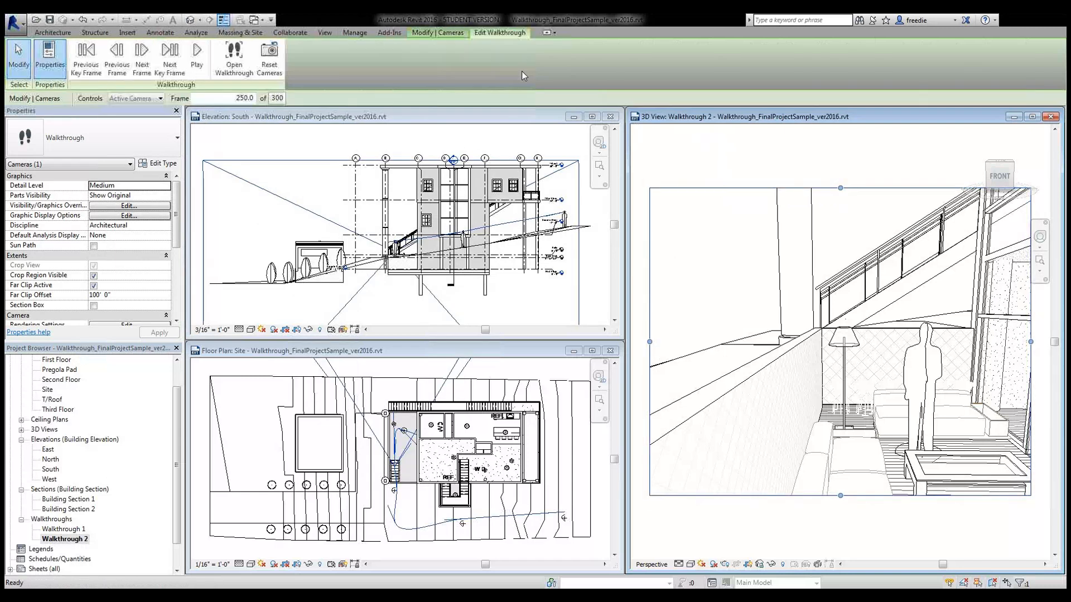
pyautogui.click(239, 100)
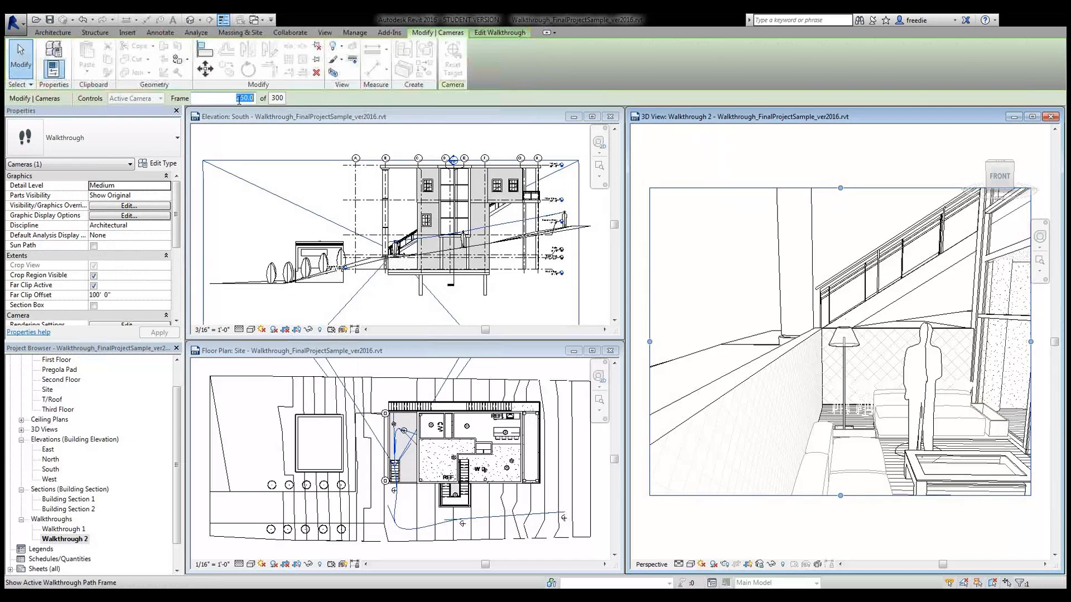
pyautogui.write('1')
pyautogui.press('Return')
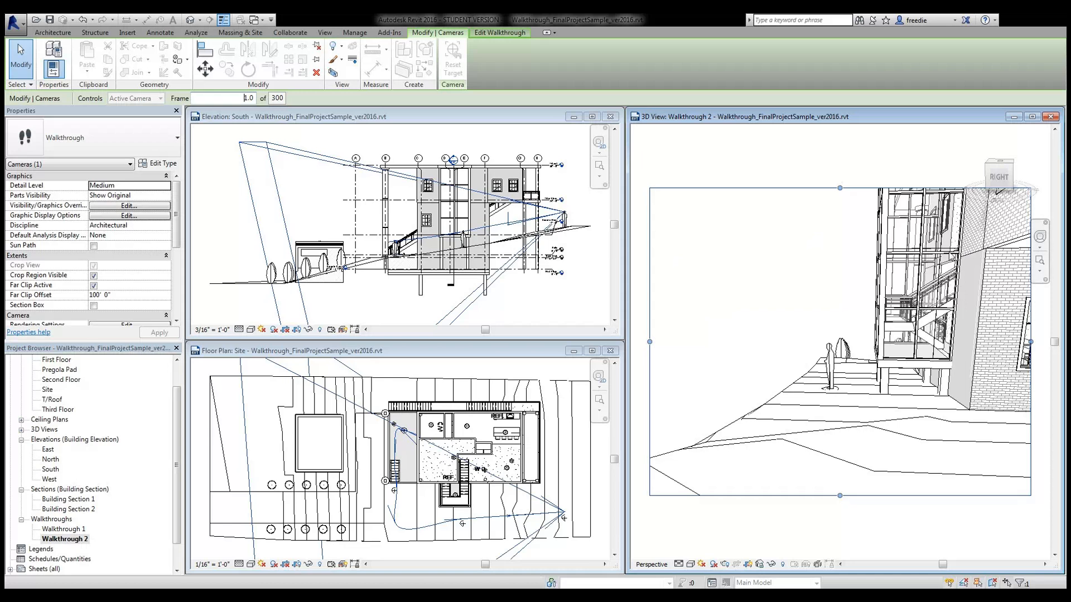
# - Re-aim the frame 1 camera target in the site plan, then adjust its height in the South elevation
pyautogui.click(430, 353)
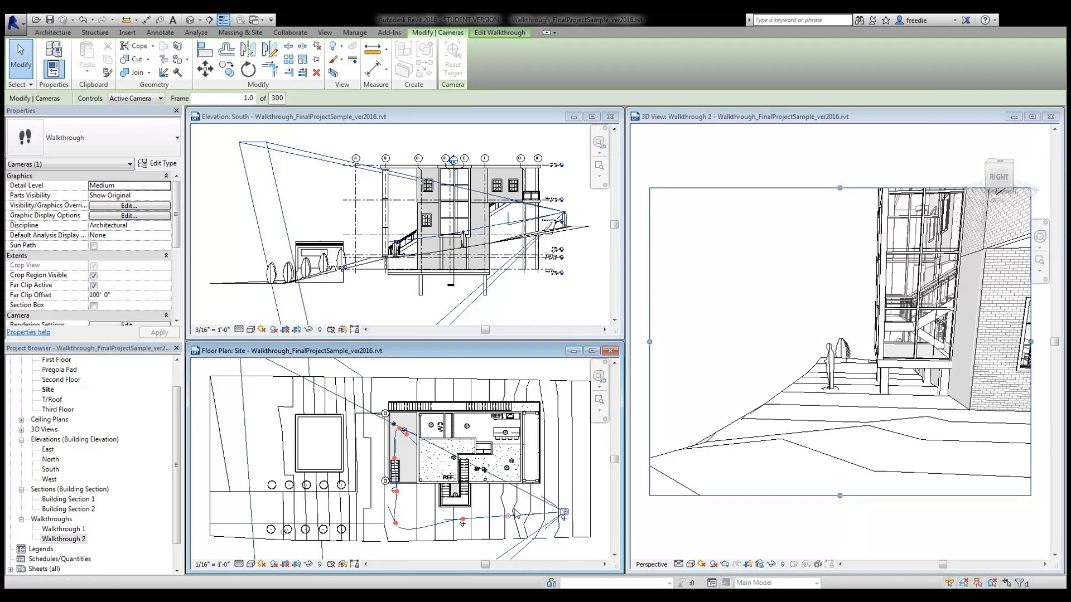
pyautogui.moveTo(507, 514); pyautogui.dragTo(514, 490)
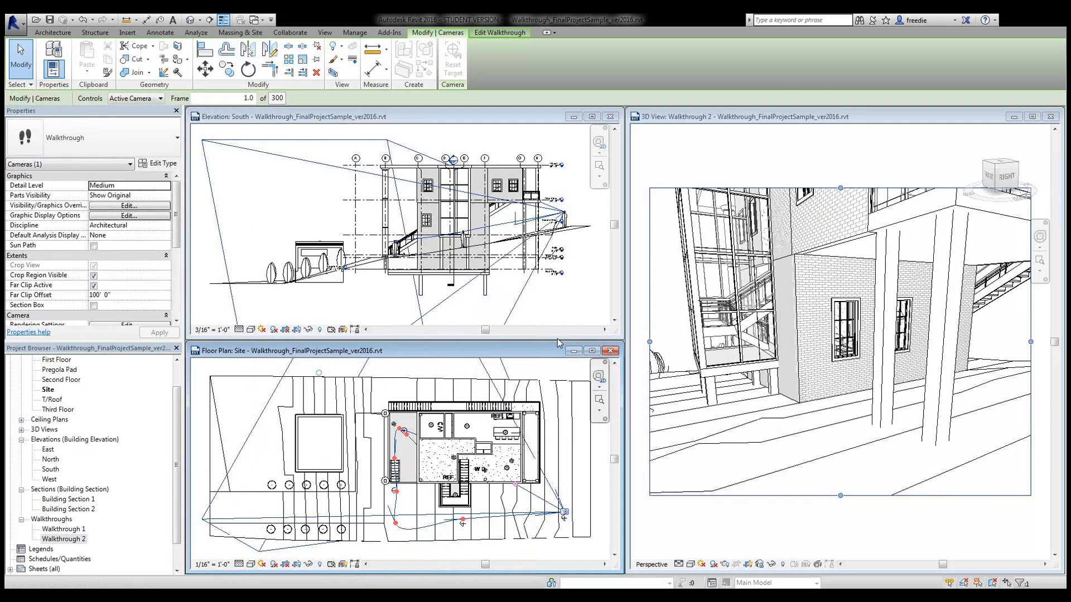
pyautogui.click(415, 118)
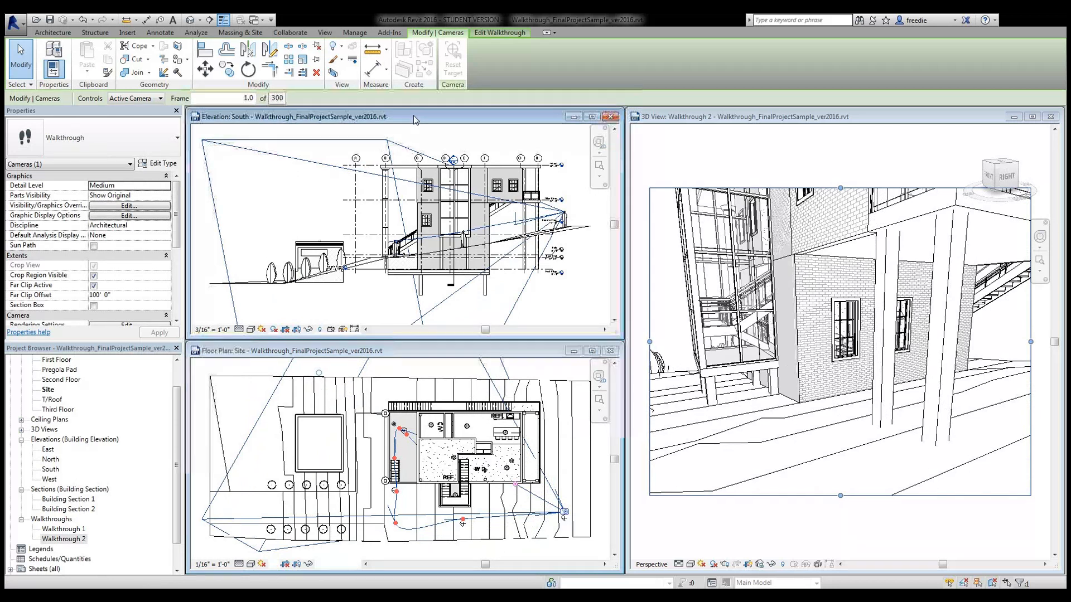
pyautogui.scroll(5, 564, 235)
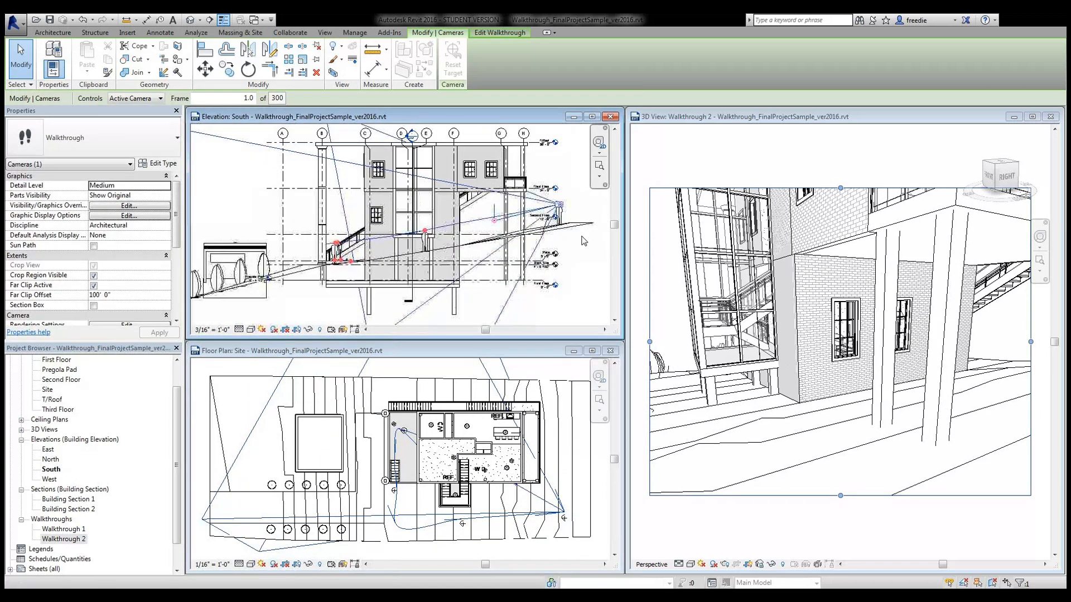
pyautogui.moveTo(577, 240); pyautogui.dragTo(580, 268, button='middle')
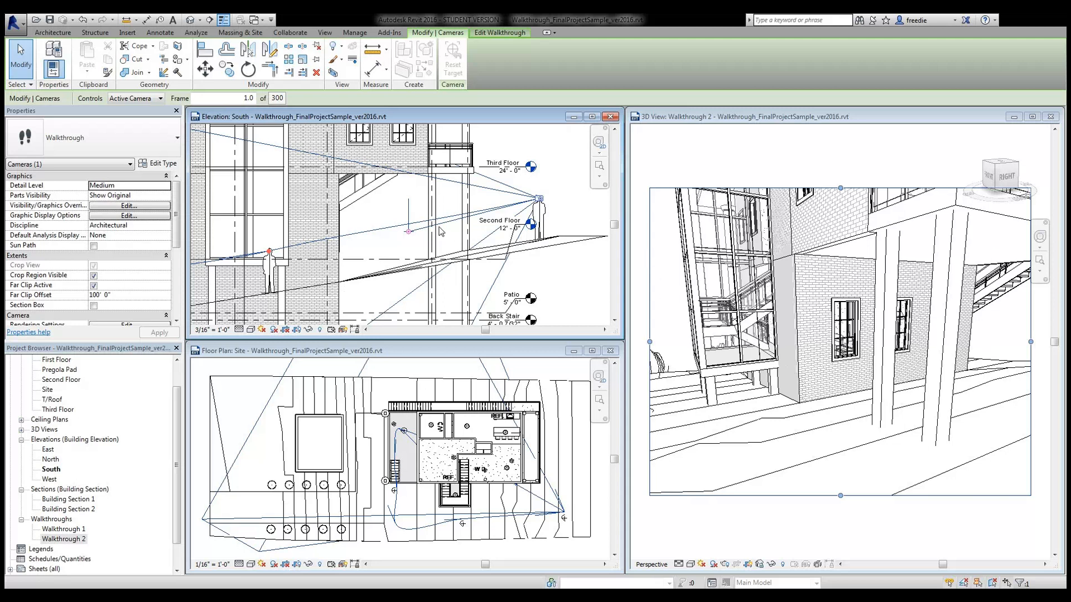
pyautogui.moveTo(409, 232); pyautogui.dragTo(406, 204)
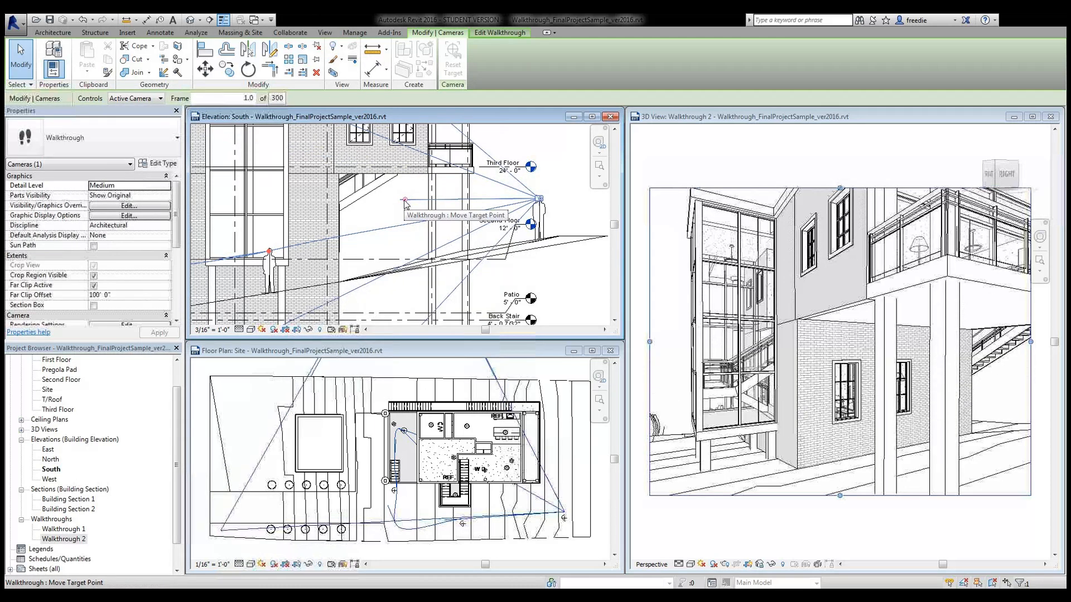
pyautogui.moveTo(406, 200); pyautogui.dragTo(408, 169)
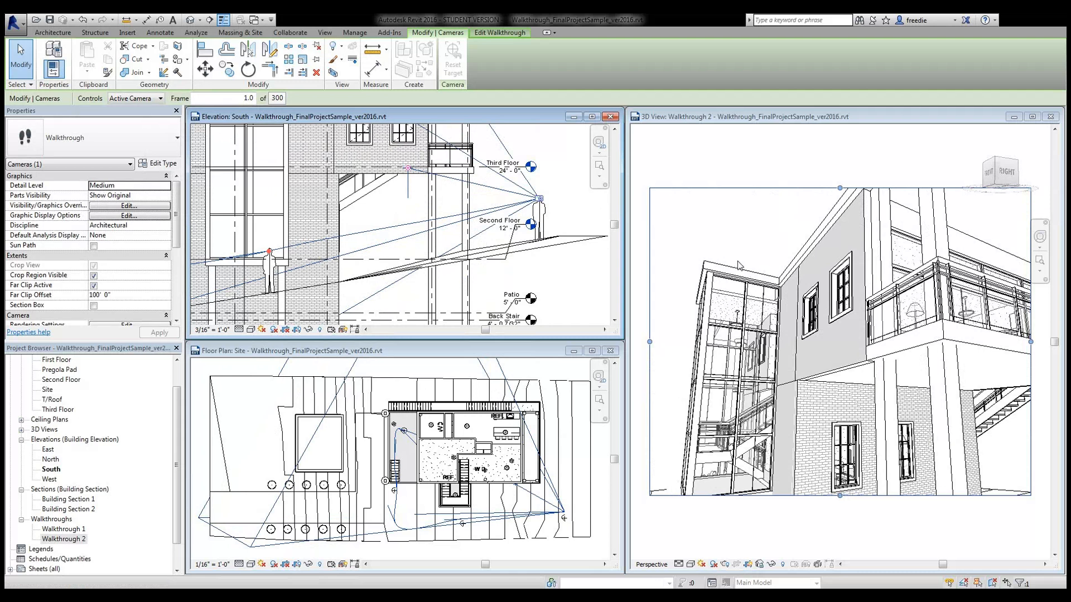
pyautogui.moveTo(409, 168); pyautogui.dragTo(406, 199)
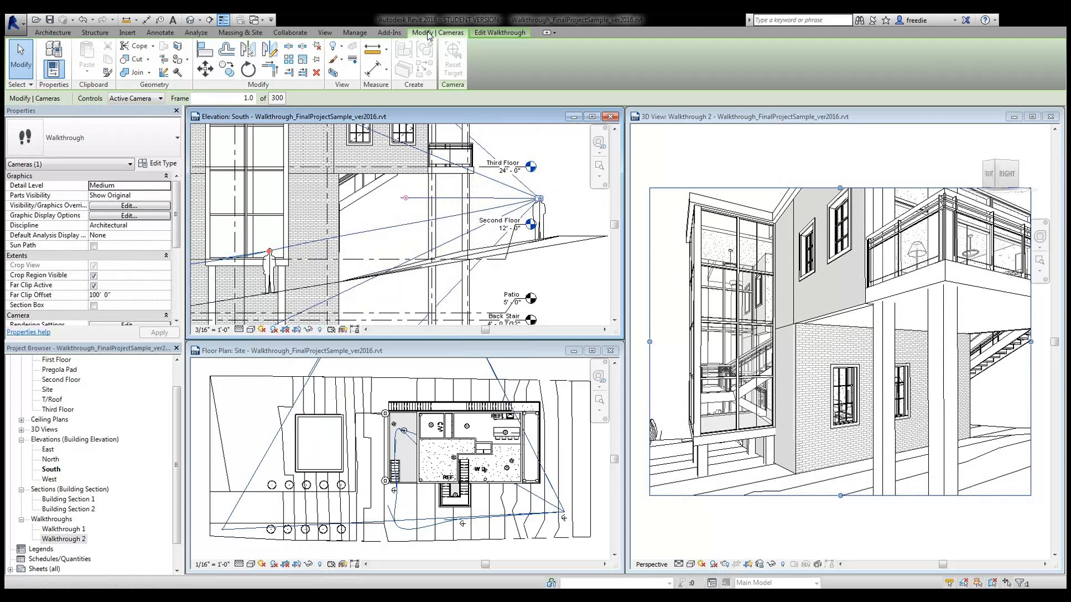
# - Re-aim the camera target in the site plan at key frames 120.7 and 188.6
pyautogui.click(499, 33)
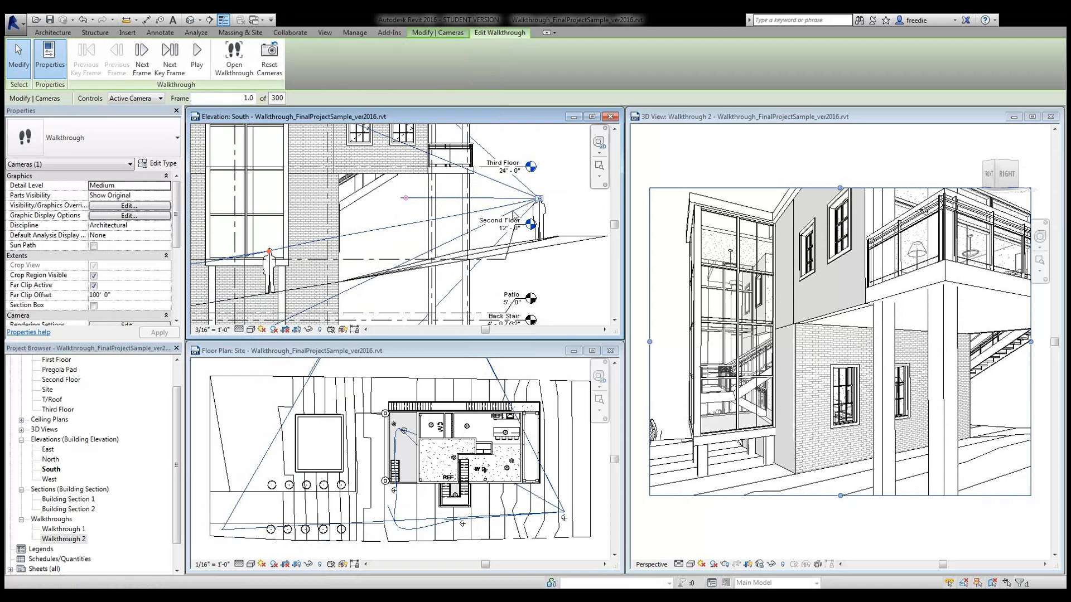
pyautogui.click(169, 66)
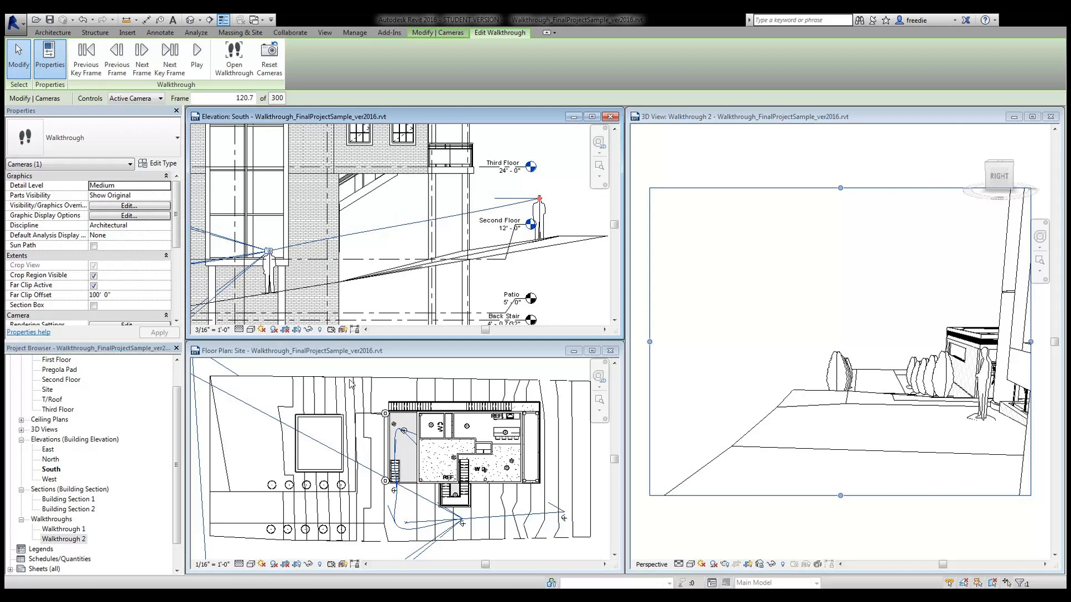
pyautogui.click(383, 353)
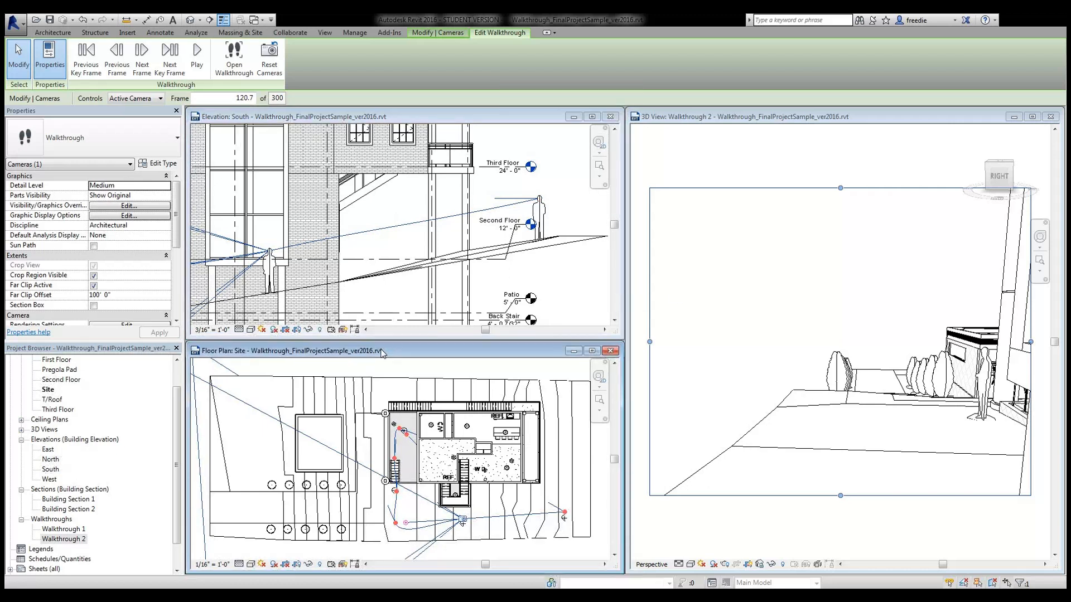
pyautogui.moveTo(406, 524); pyautogui.dragTo(409, 500)
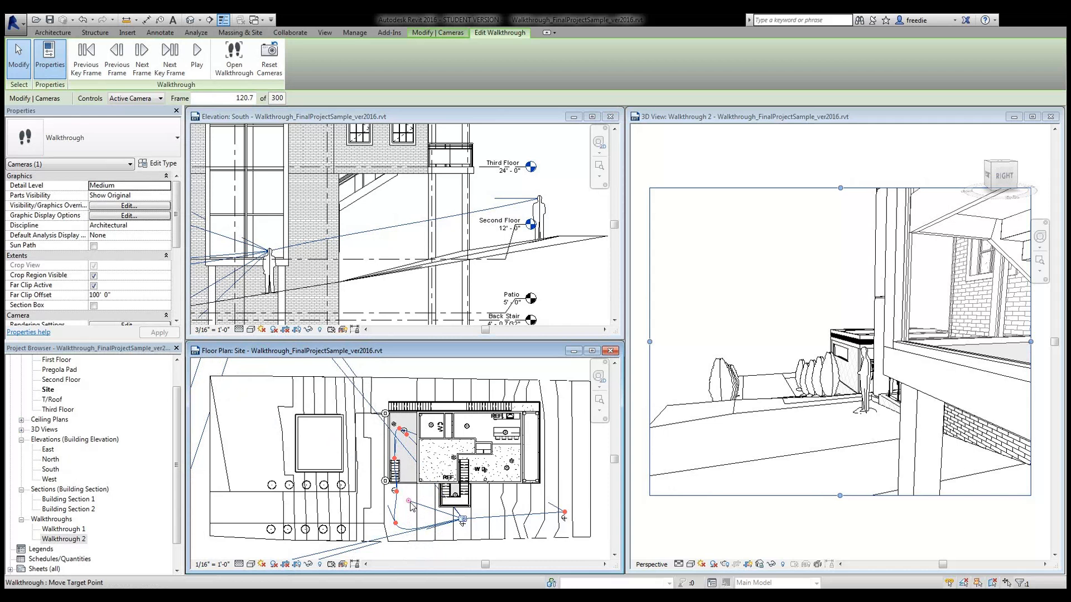
pyautogui.moveTo(409, 502); pyautogui.dragTo(410, 495)
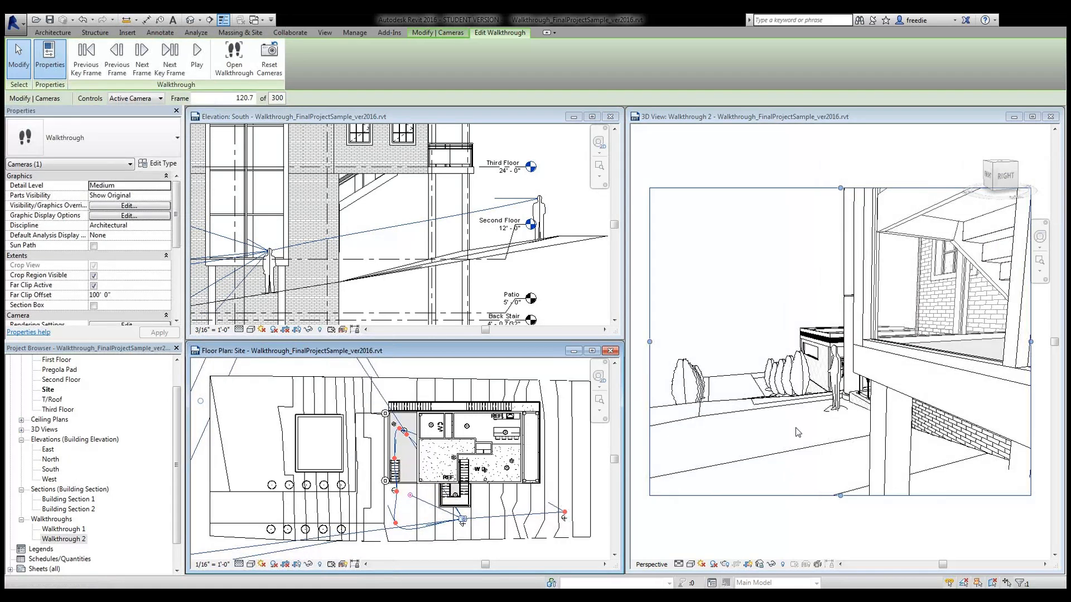
pyautogui.click(170, 66)
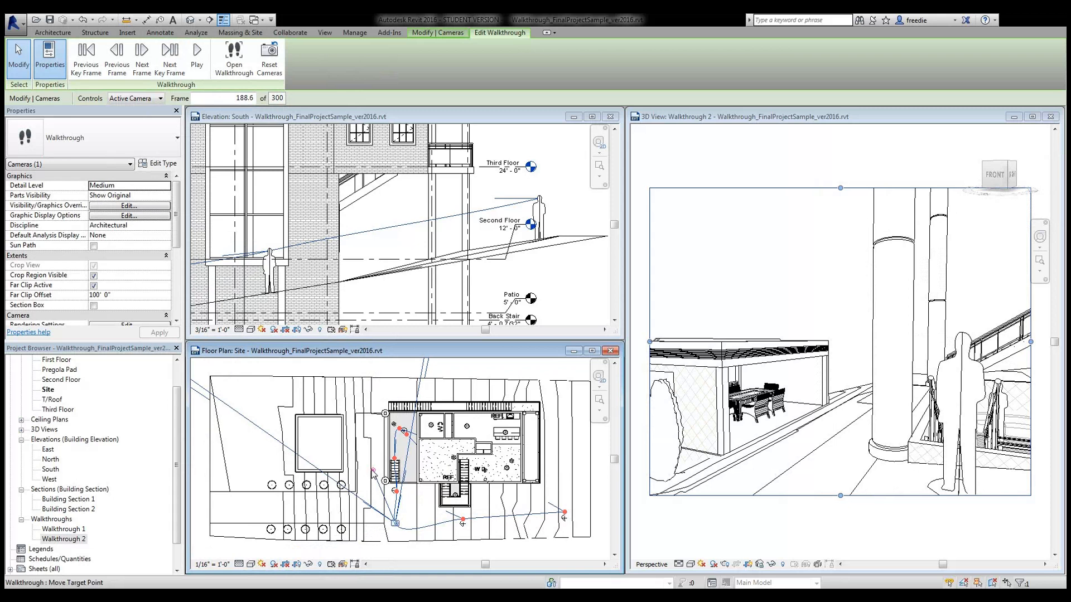
pyautogui.moveTo(373, 470); pyautogui.dragTo(390, 473)
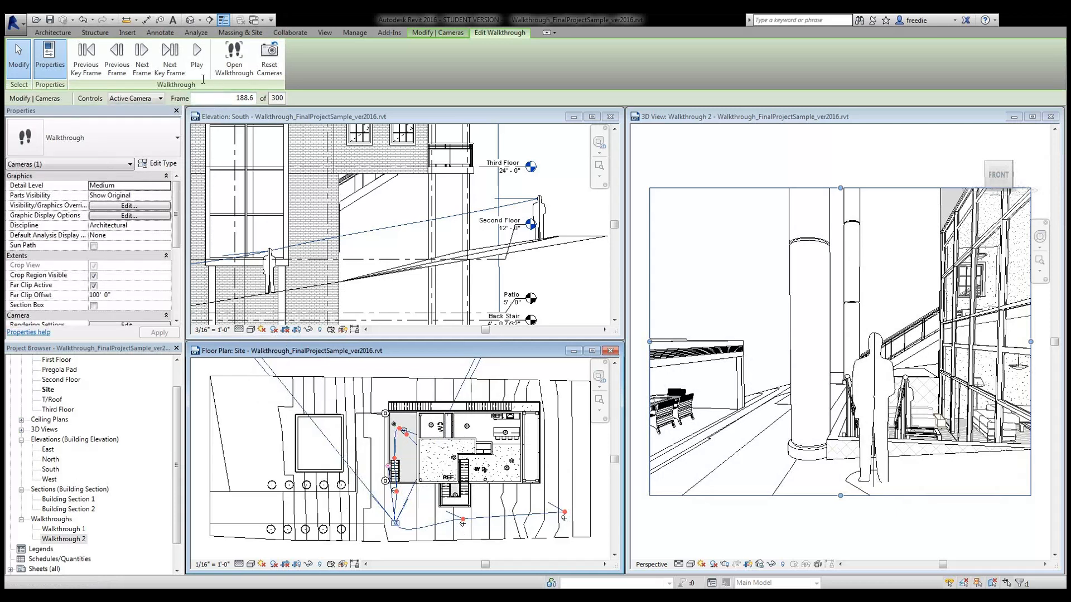
# - Advance through the next key frames and swing the camera target right toward the kitchen
pyautogui.click(173, 71)
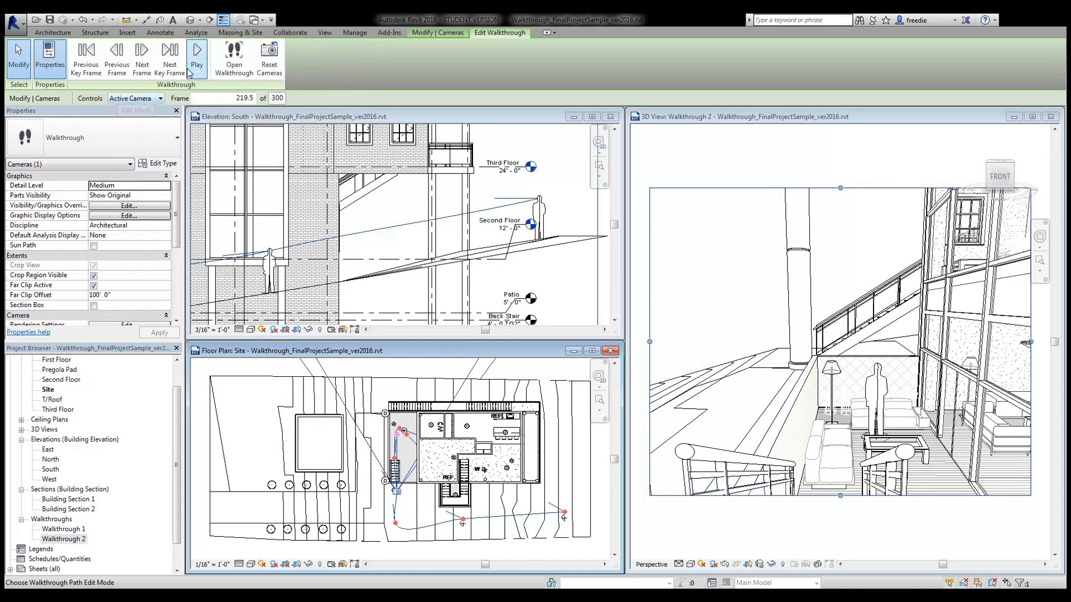
pyautogui.click(170, 56)
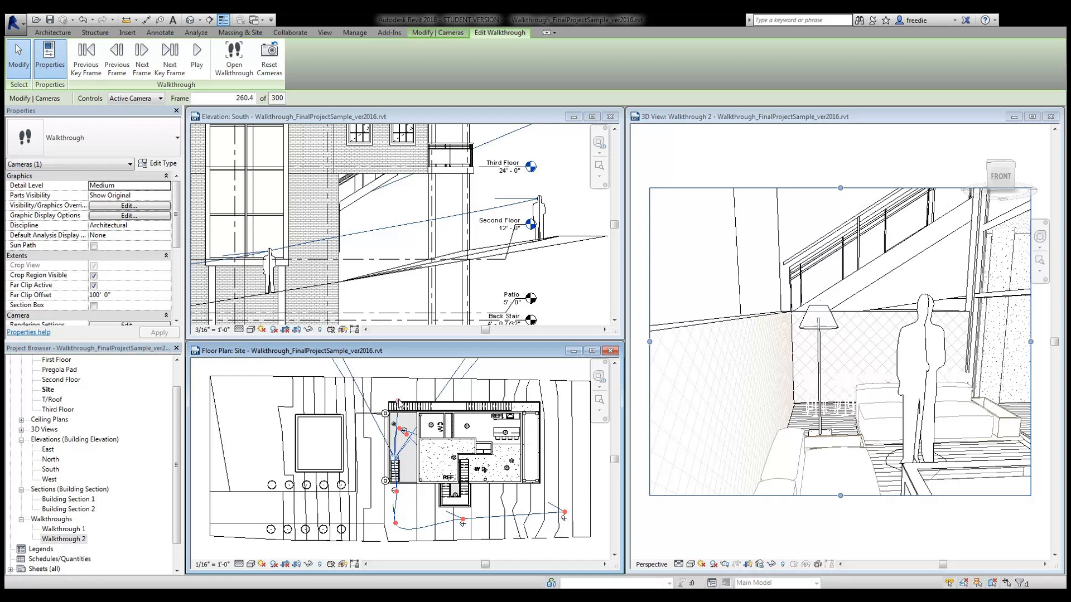
pyautogui.moveTo(398, 402); pyautogui.dragTo(409, 402)
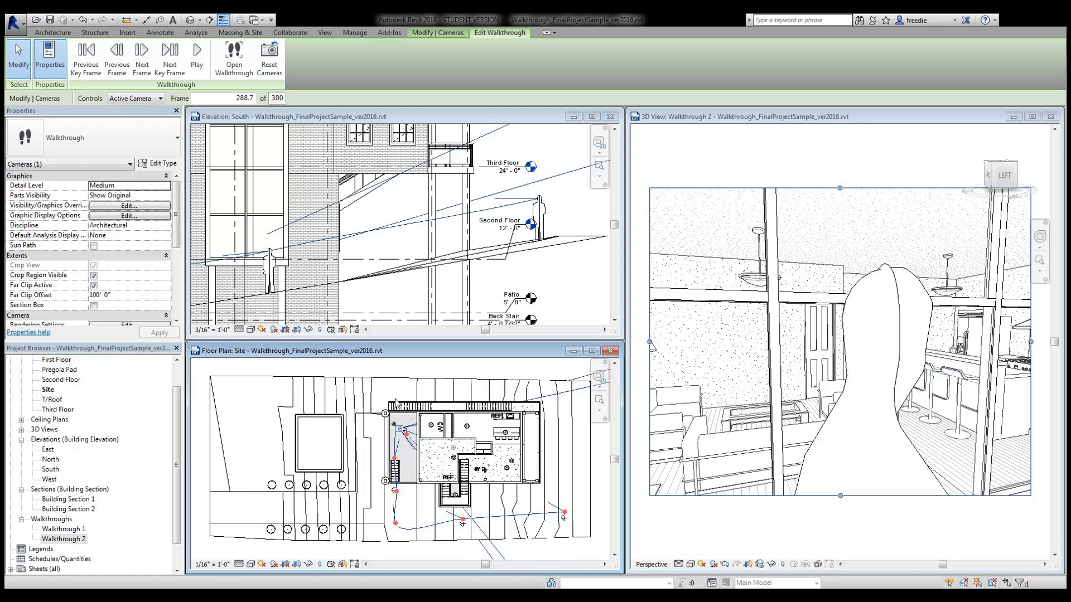
# - Zoom into the South elevation and switch the walkthrough Controls to Path
pyautogui.click(540, 286)
pyautogui.press('z')
pyautogui.press('a')
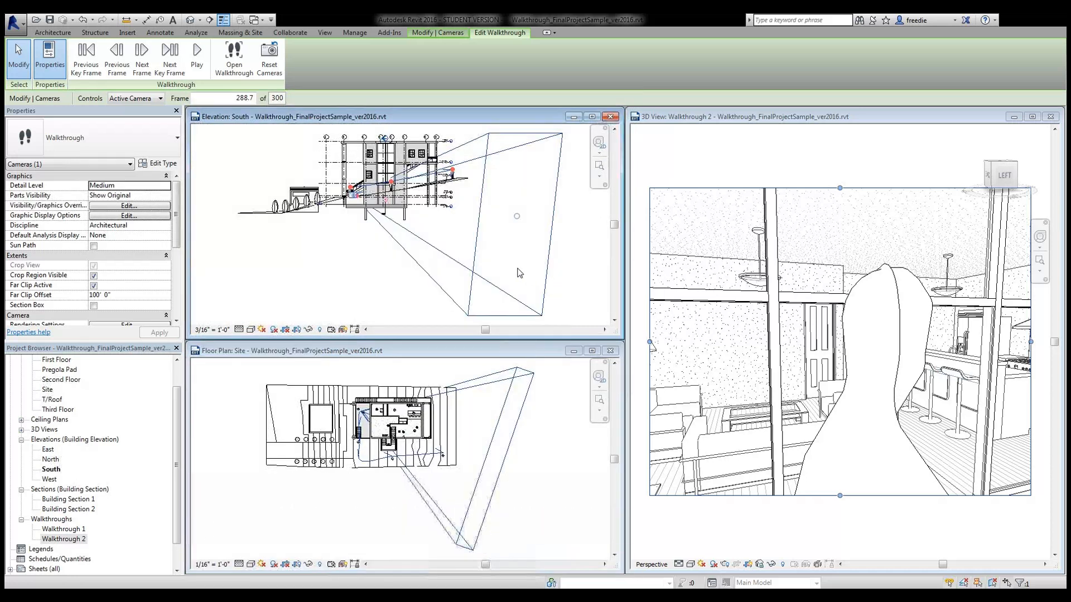
pyautogui.scroll(3, 360, 246)
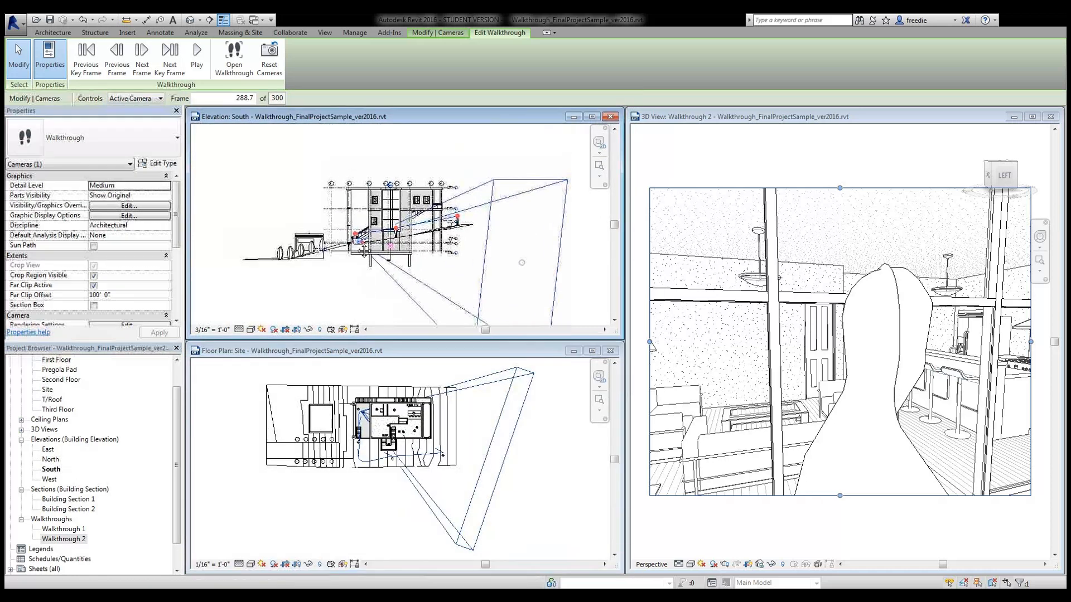
pyautogui.scroll(8, 346, 249)
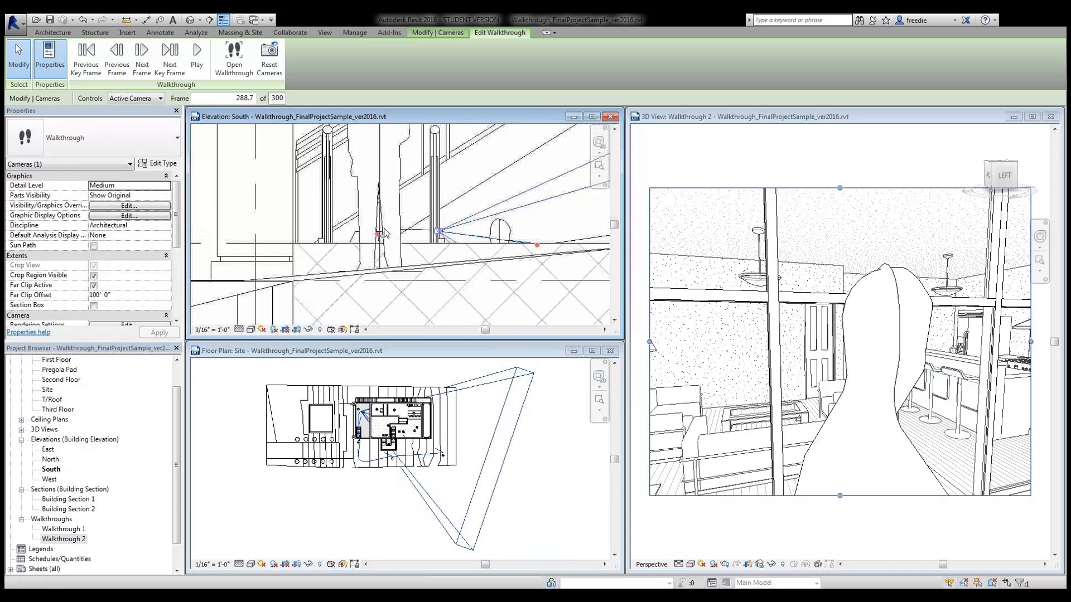
pyautogui.scroll(1, 433, 240)
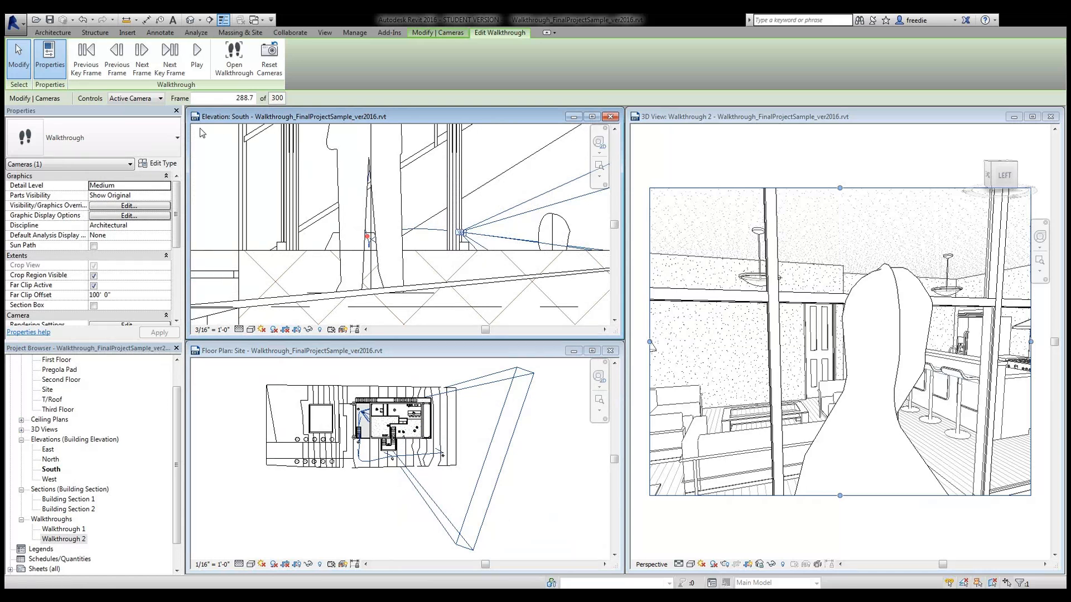
pyautogui.click(159, 102)
pyautogui.click(127, 120)
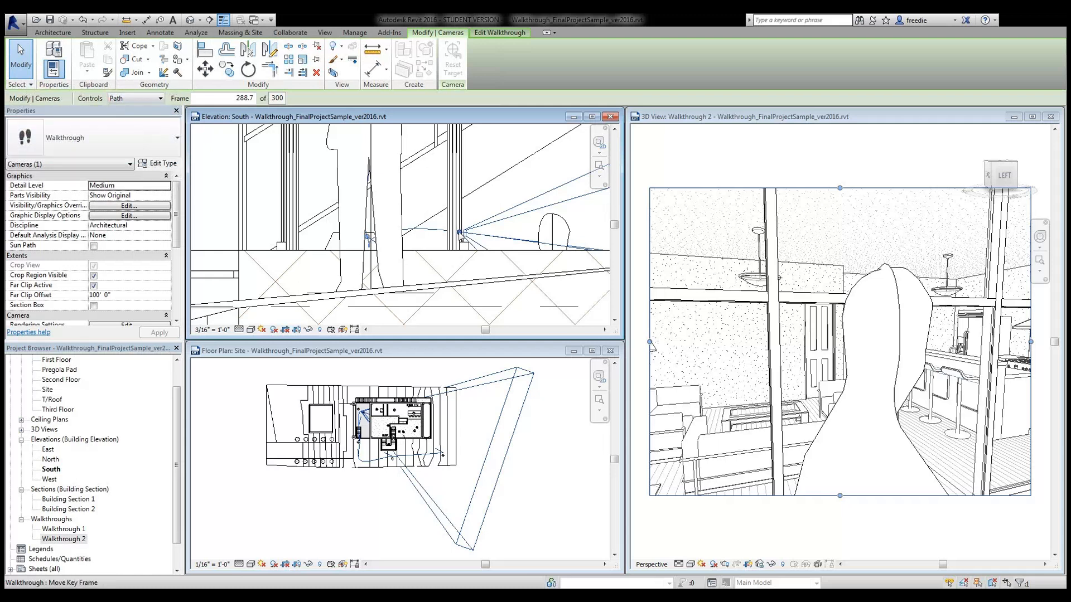
# - Lower the path key frames slightly, then return Controls to Active Camera
pyautogui.moveTo(459, 232); pyautogui.dragTo(457, 240)
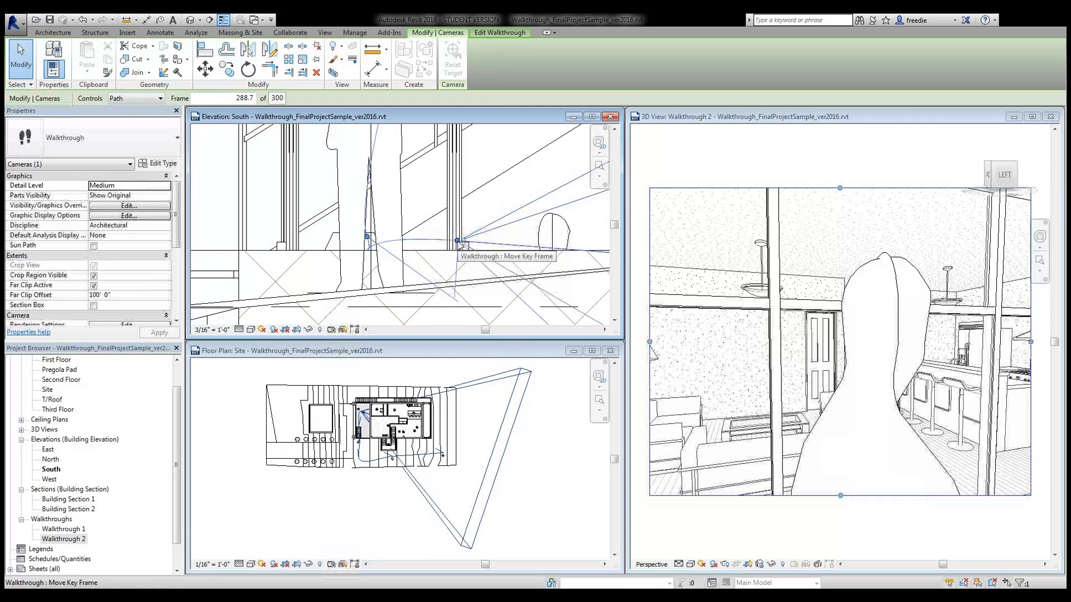
pyautogui.moveTo(367, 237); pyautogui.dragTo(366, 244)
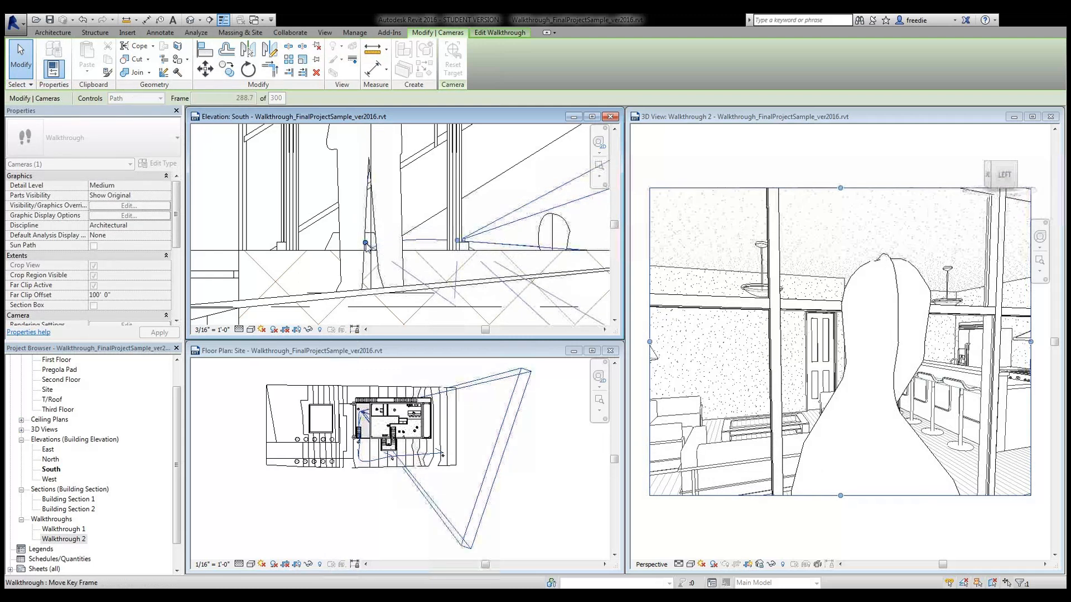
pyautogui.moveTo(458, 245); pyautogui.dragTo(457, 249)
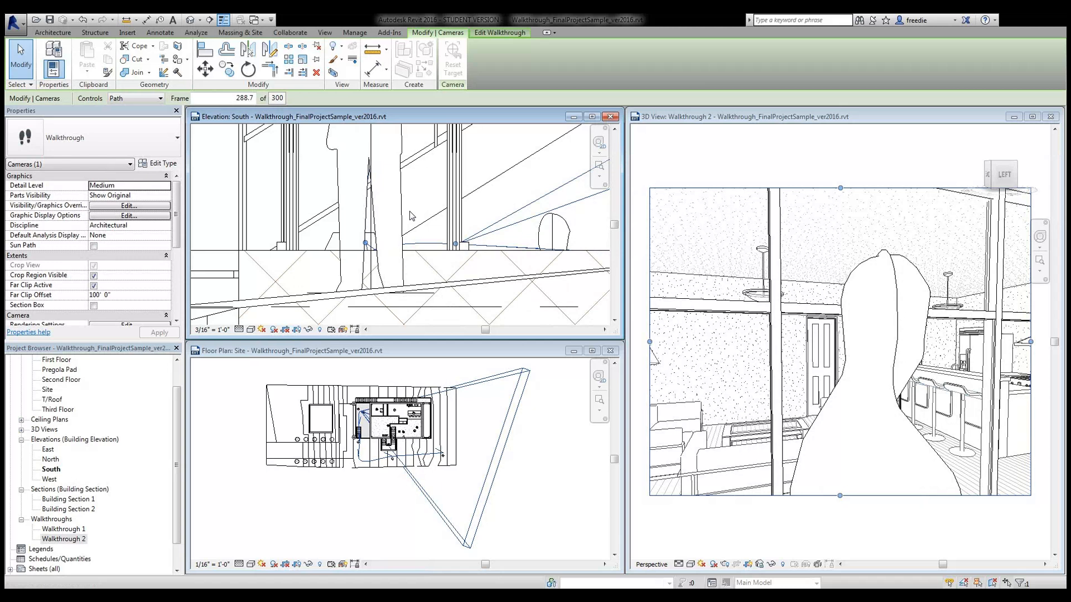
pyautogui.click(136, 108)
pyautogui.moveTo(481, 216); pyautogui.dragTo(402, 208, button='middle')
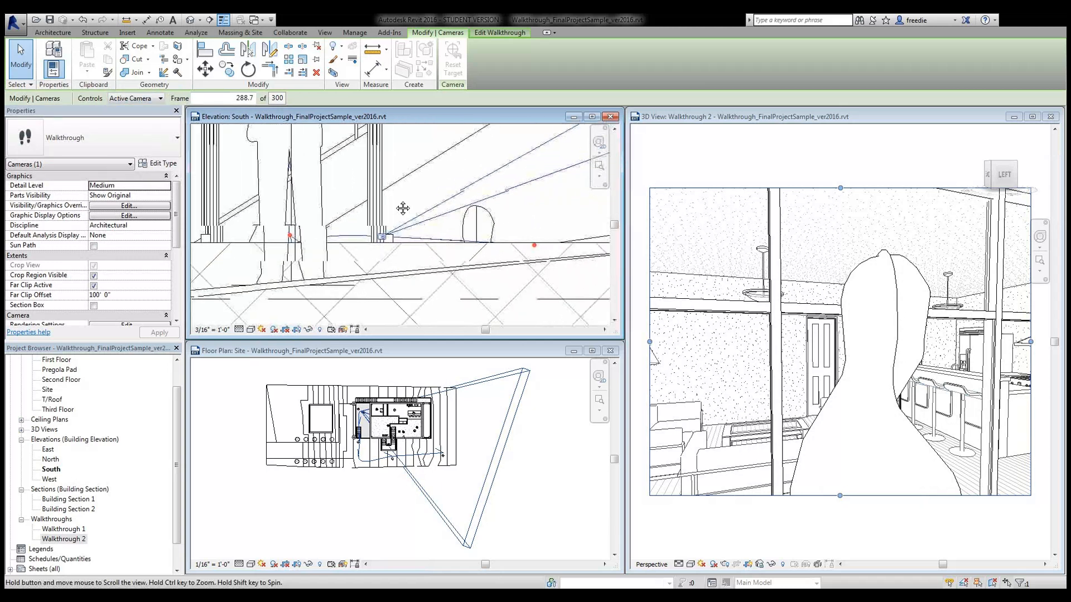
pyautogui.scroll(-3, 336, 192)
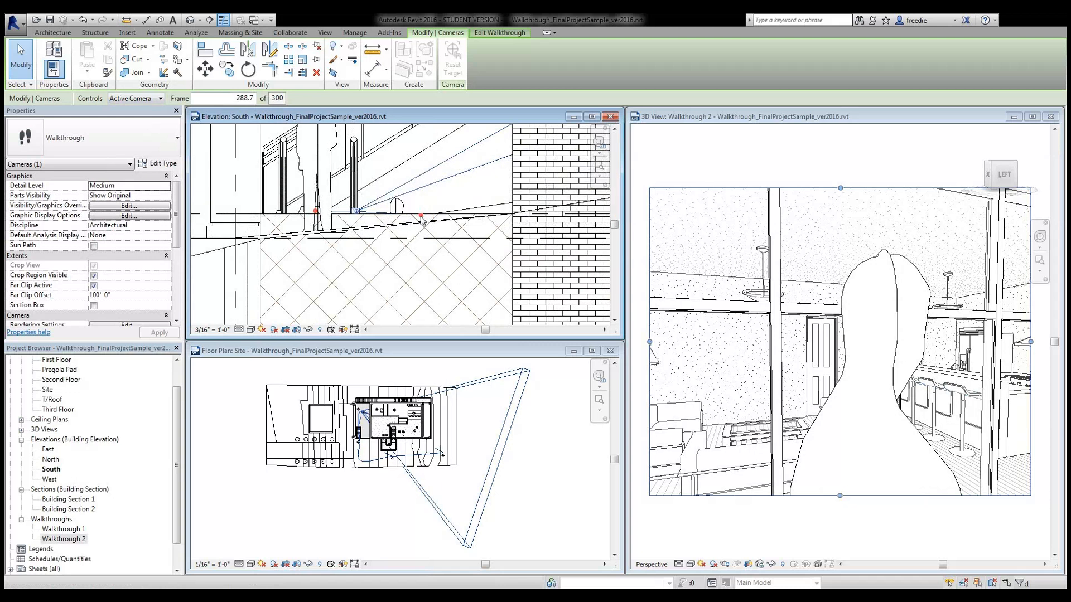
# - Jump to the last key frame, 300, and aim its camera target toward the kitchen in the site plan
pyautogui.click(481, 33)
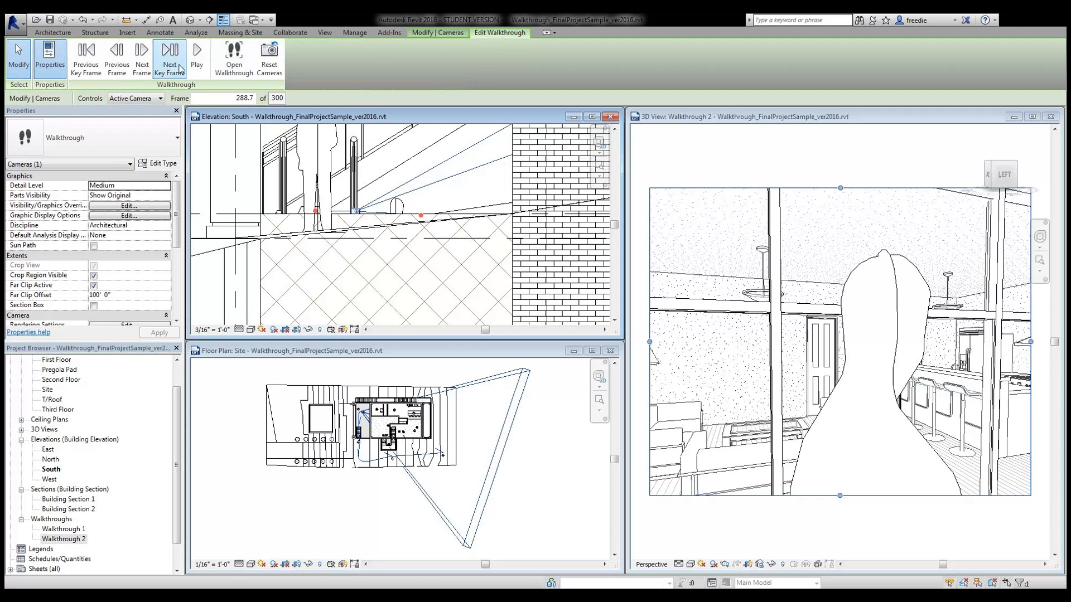
pyautogui.click(180, 69)
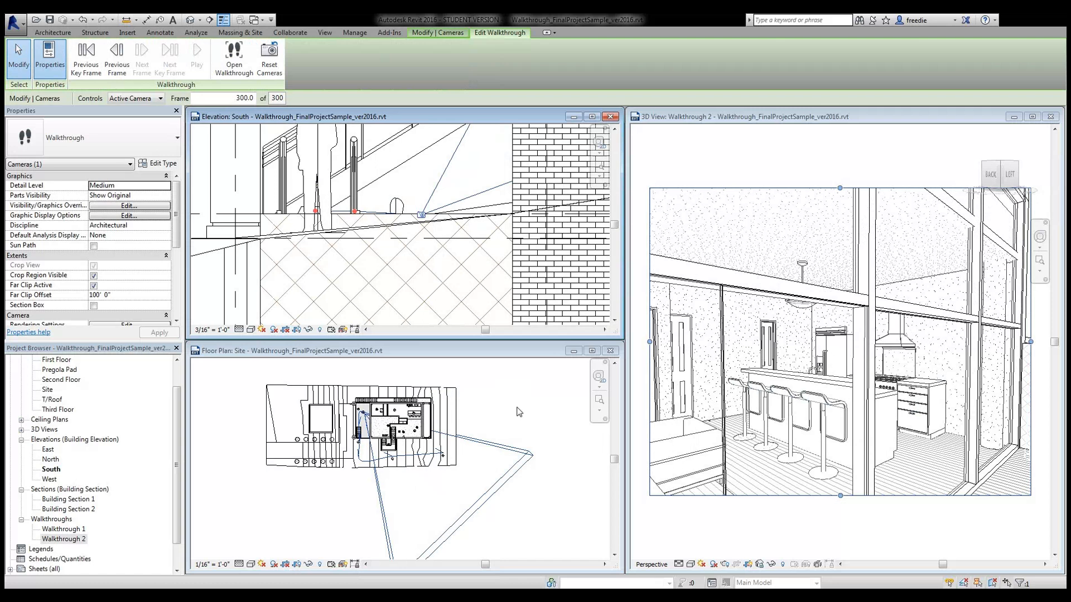
pyautogui.click(406, 488)
pyautogui.scroll(2, 369, 466)
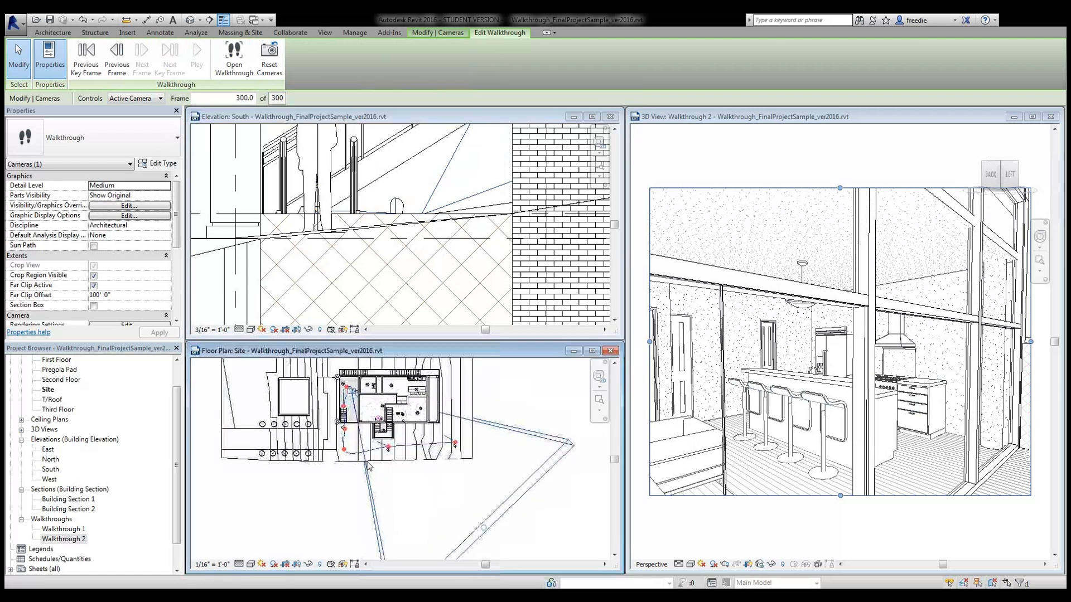
pyautogui.scroll(3, 422, 487)
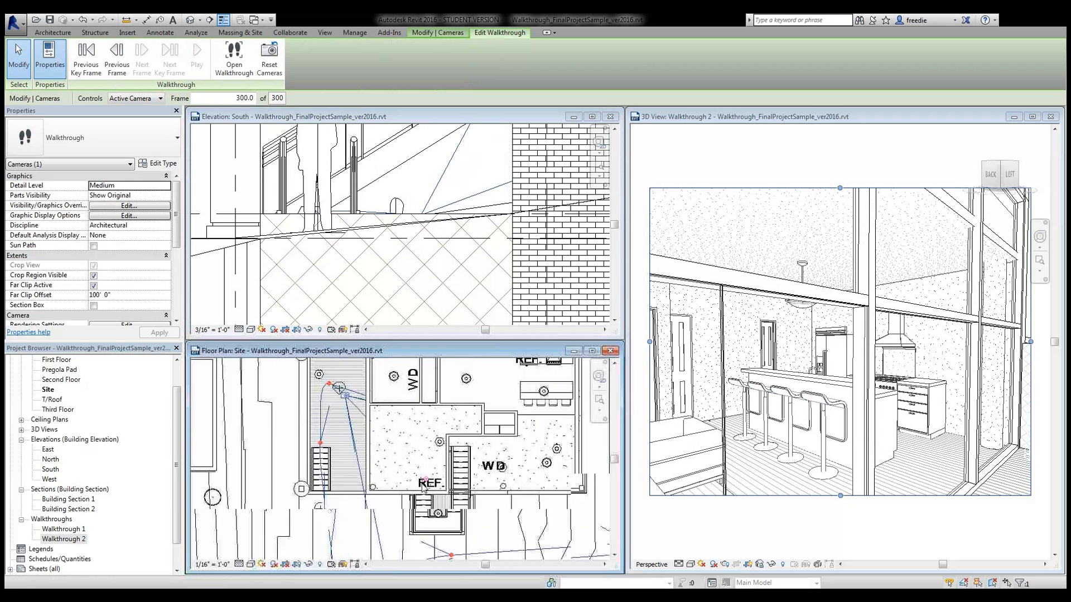
pyautogui.moveTo(427, 483); pyautogui.dragTo(443, 457)
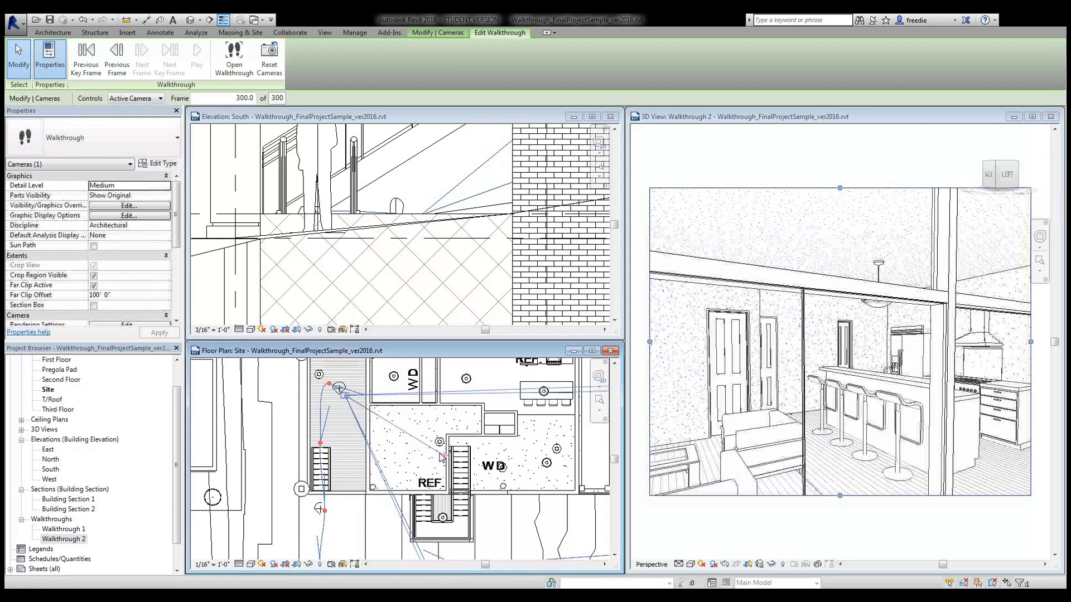
pyautogui.press('Escape')
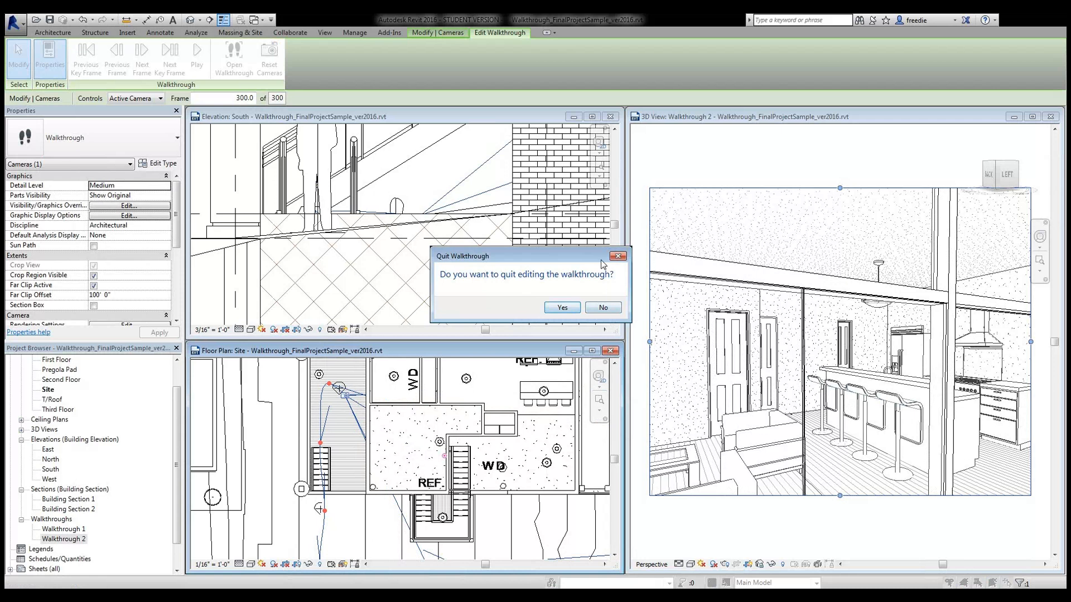
# - Nudge the frame 300 camera target slightly upward, then confirm quitting walkthrough editing
pyautogui.click(603, 307)
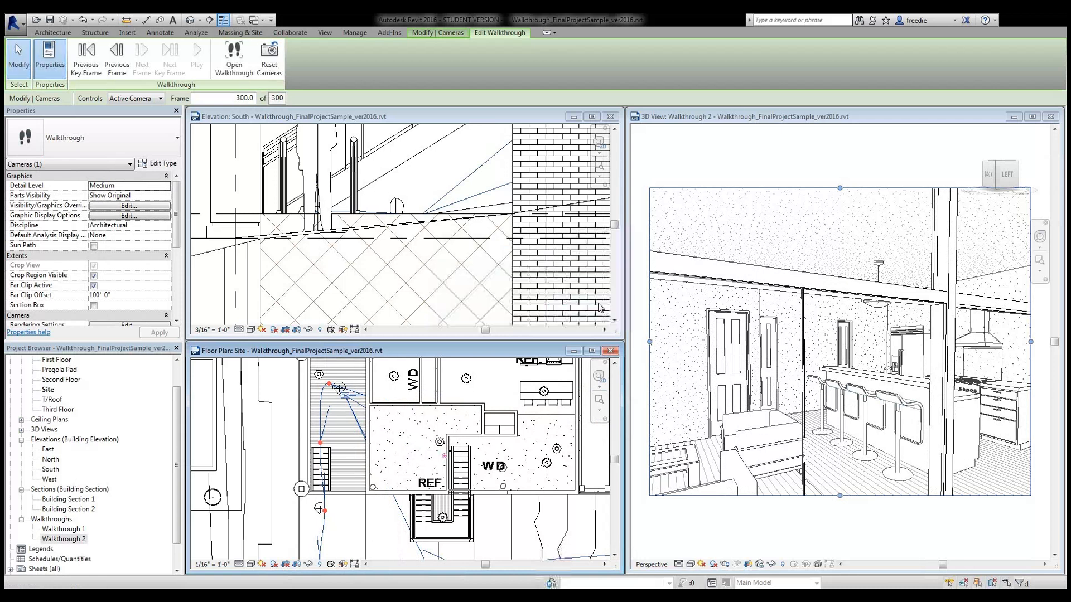
pyautogui.moveTo(445, 457); pyautogui.dragTo(450, 452)
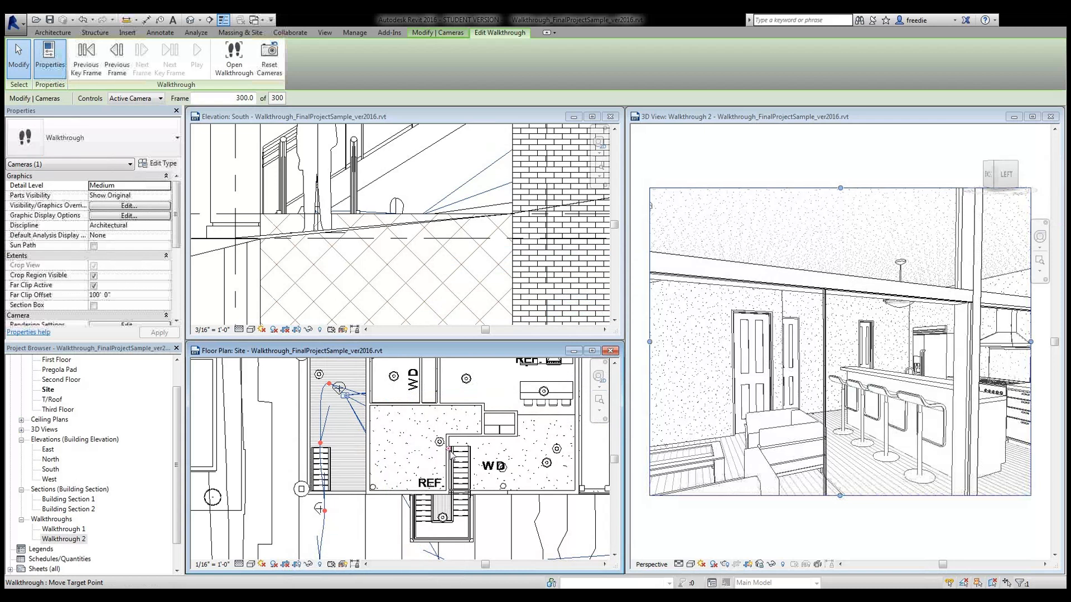
pyautogui.moveTo(451, 451); pyautogui.dragTo(452, 442)
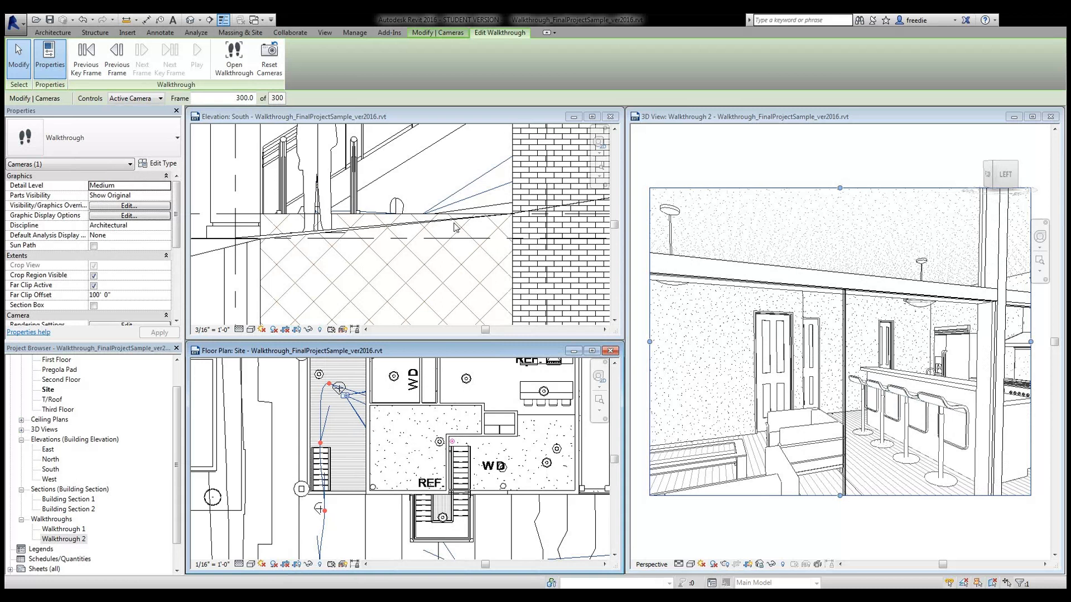
pyautogui.click(746, 164)
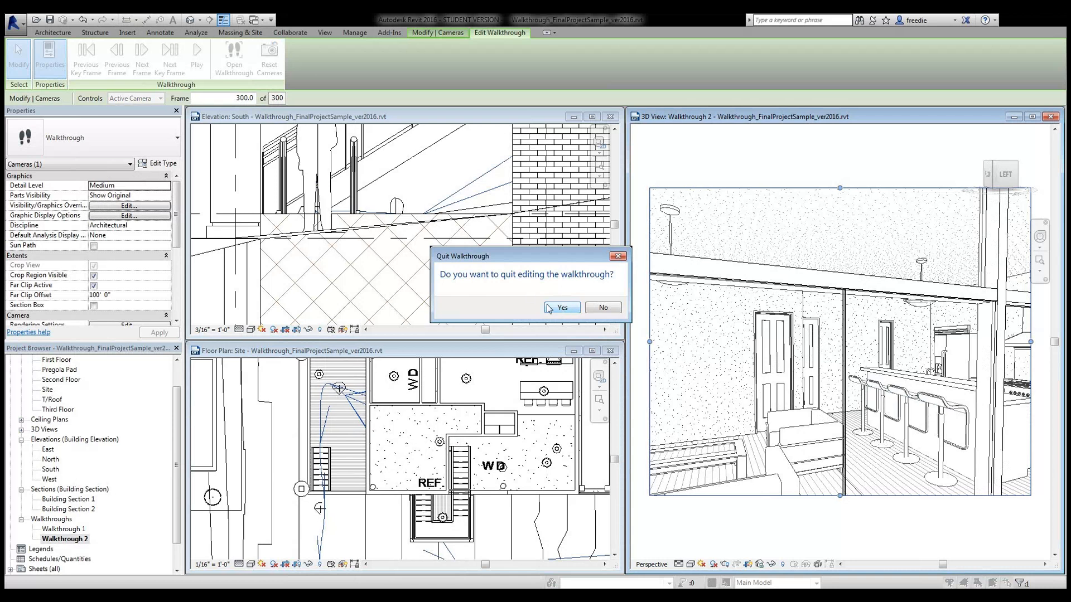
pyautogui.click(561, 307)
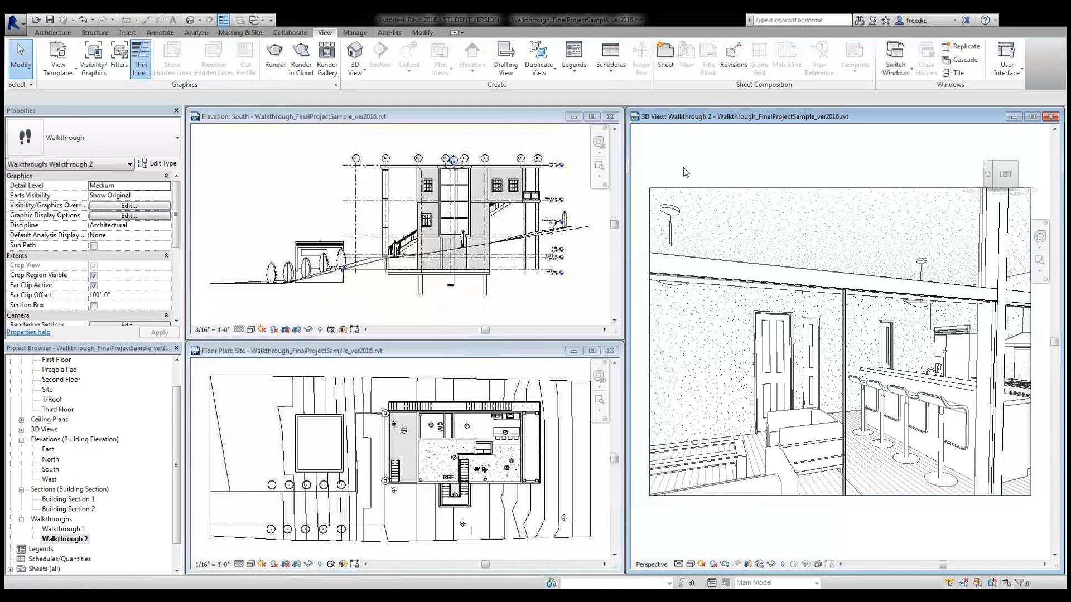